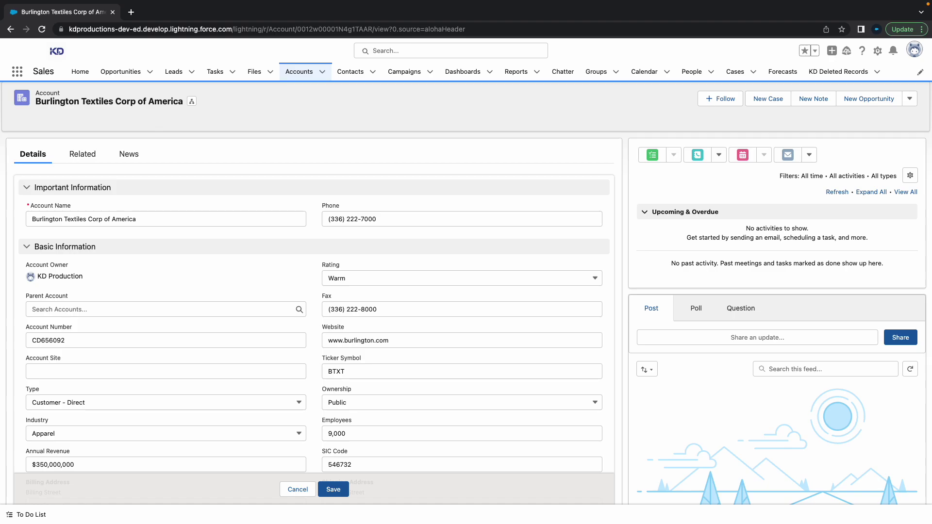
Cancel editing the Burlington Textiles account without saving
{"action": "left_click", "coordinate": [298, 489]}
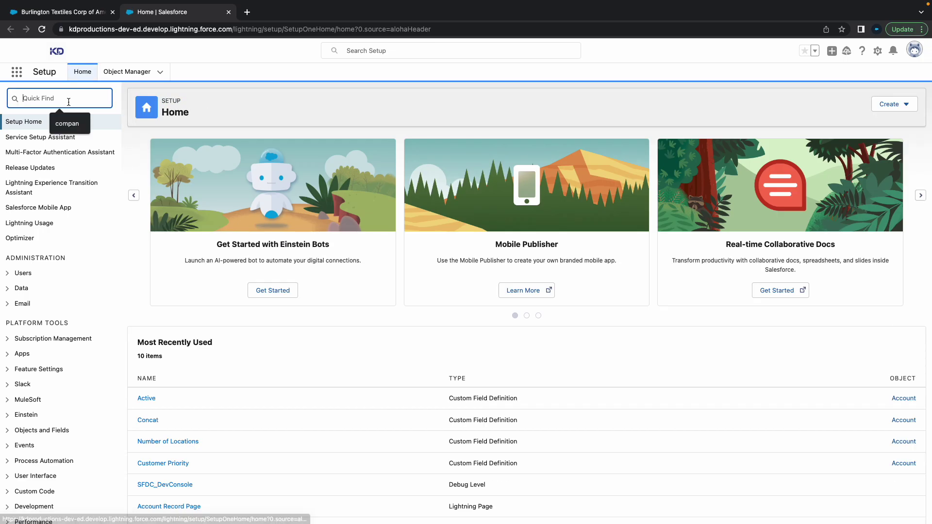
Find the Data Import Wizard with Quick Find 'data impor' and launch it
{"action": "type", "text": "data impor"}
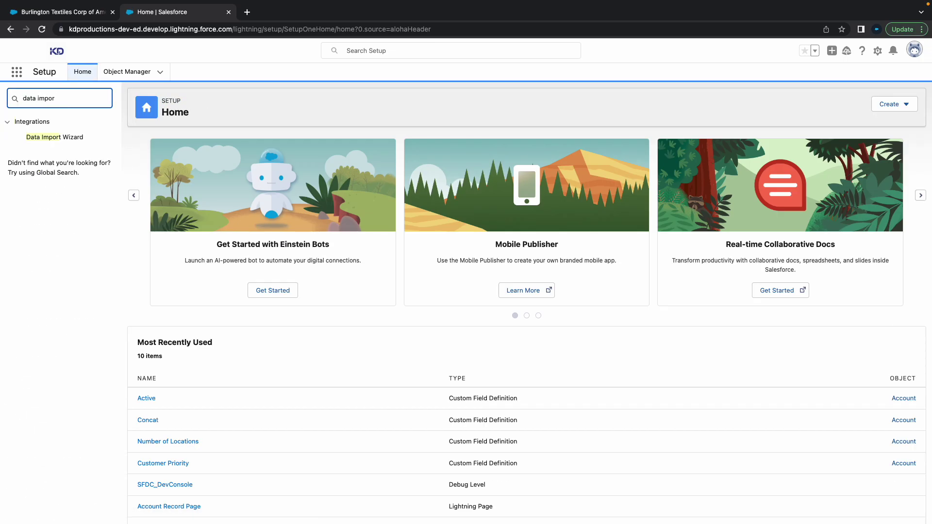
{"action": "left_click", "coordinate": [66, 138]}
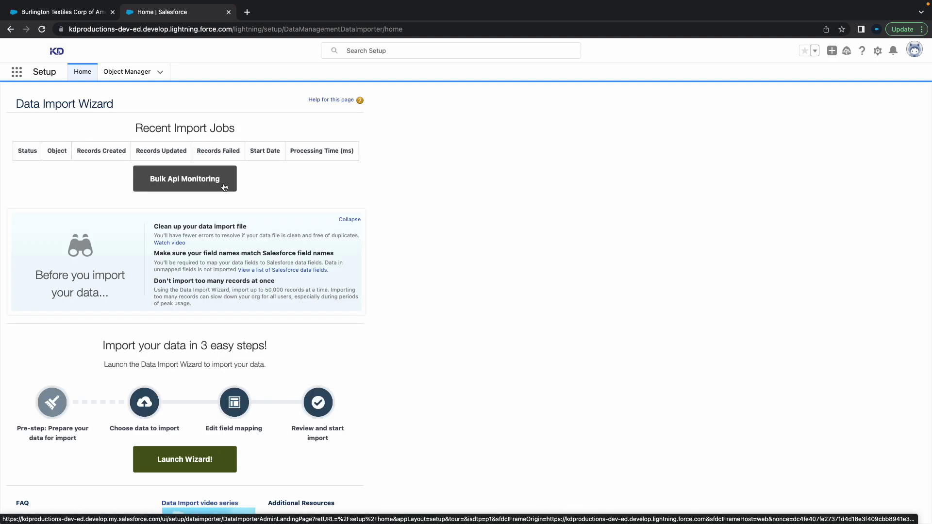
{"action": "scroll", "coordinate": [261, 293], "scroll_direction": "down", "scroll_amount": 1}
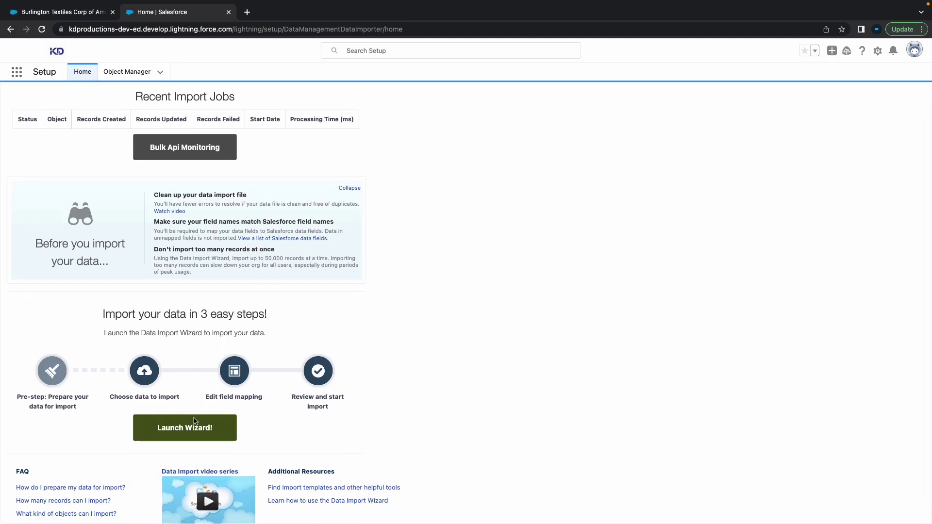
{"action": "left_click", "coordinate": [184, 429]}
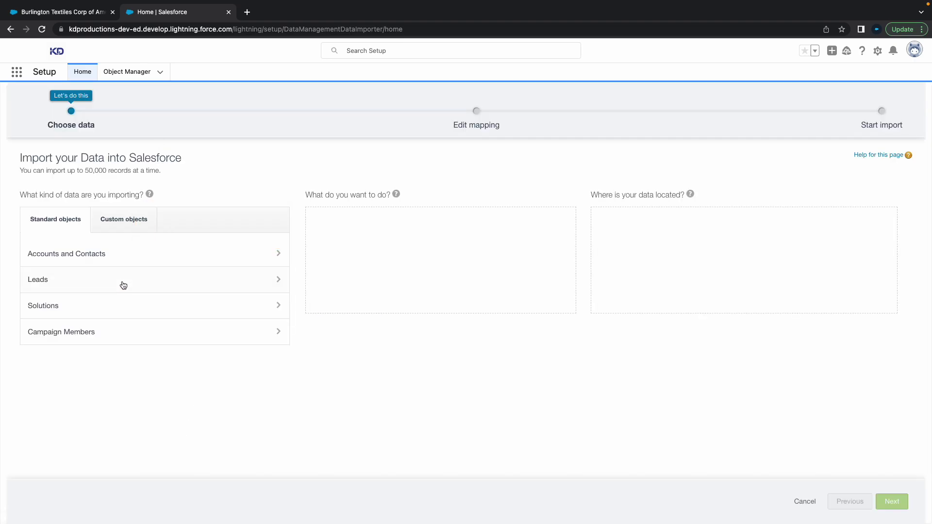
{"action": "key", "text": "ctrl+Left"}
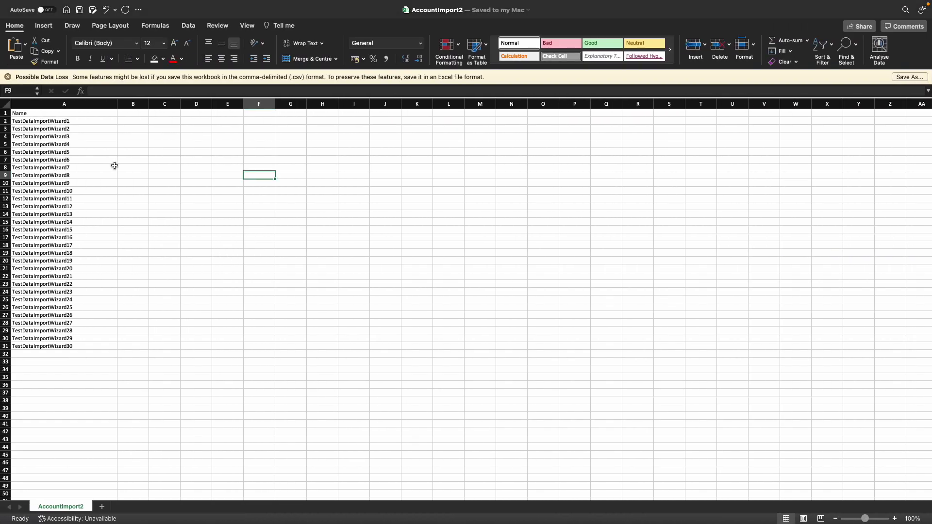
{"action": "left_click_drag", "start_coordinate": [86, 115], "coordinate": [88, 346]}
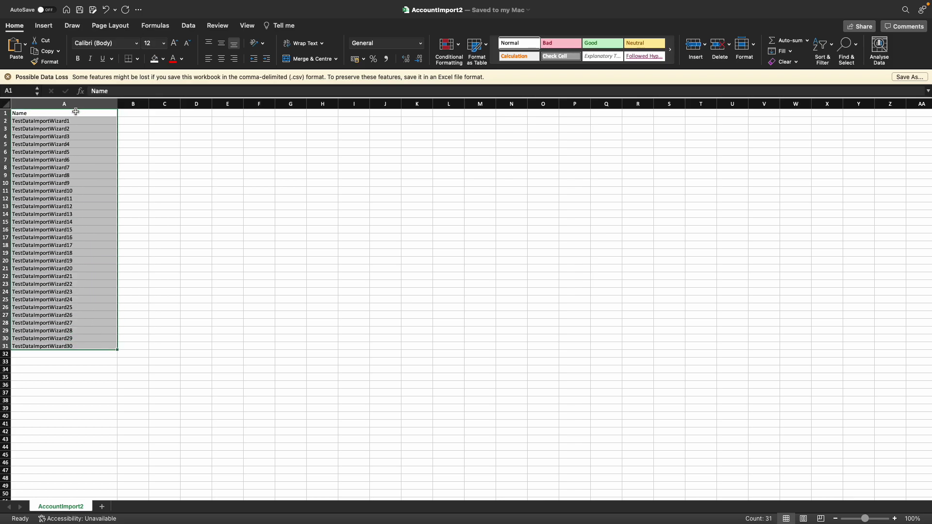
{"action": "left_click_drag", "start_coordinate": [77, 120], "coordinate": [83, 347]}
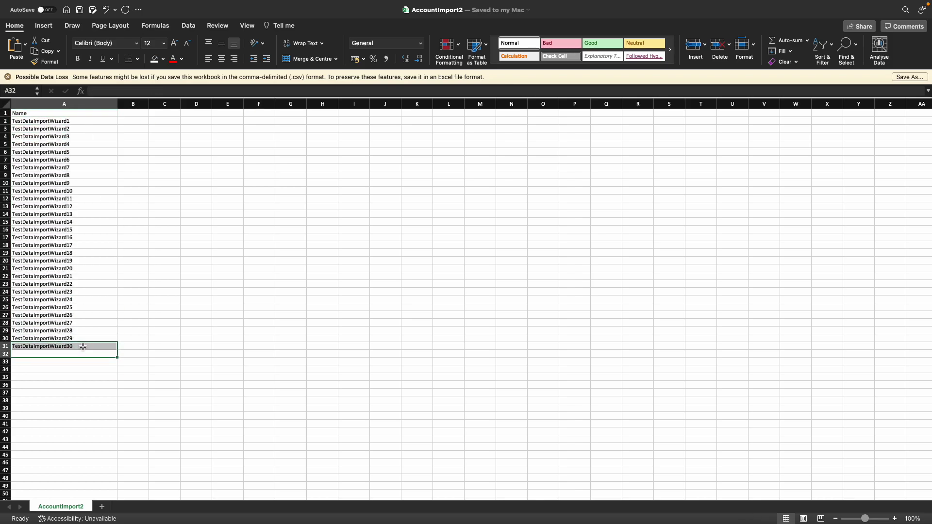
{"action": "left_click", "coordinate": [82, 347]}
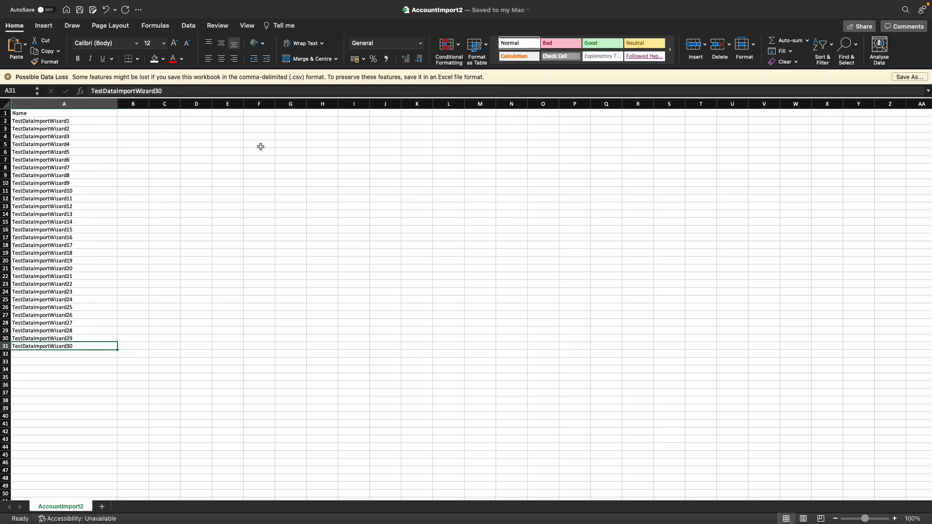
{"action": "key", "text": "ctrl+Right"}
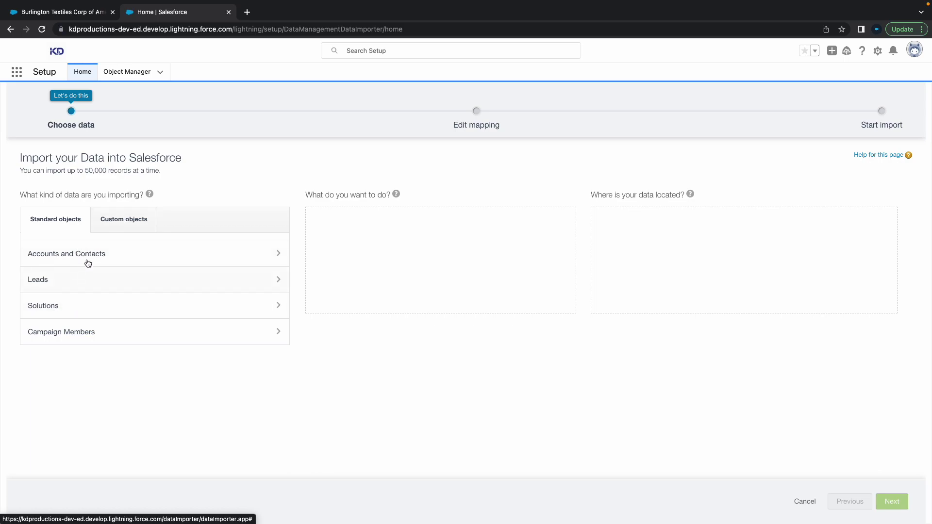
Choose Accounts and Contacts under Standard objects with Add new records
{"action": "left_click", "coordinate": [51, 258]}
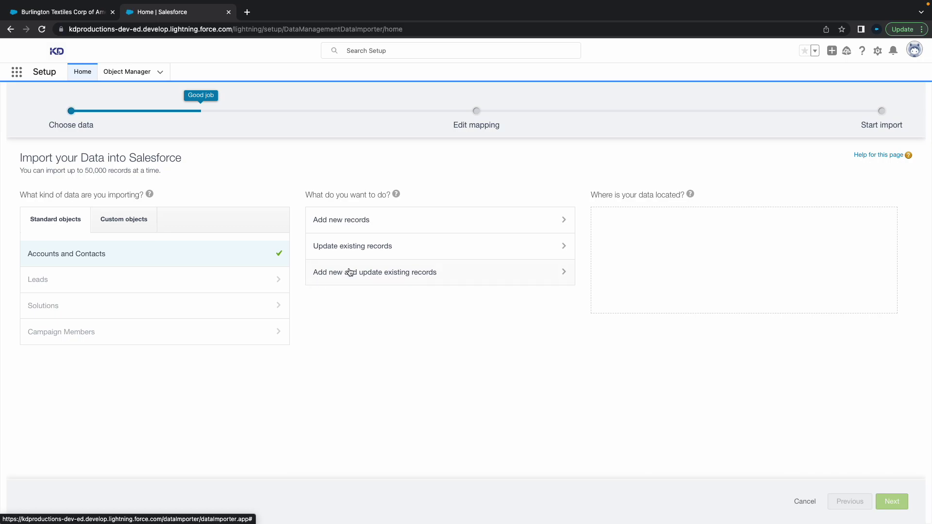
{"action": "left_click", "coordinate": [364, 221]}
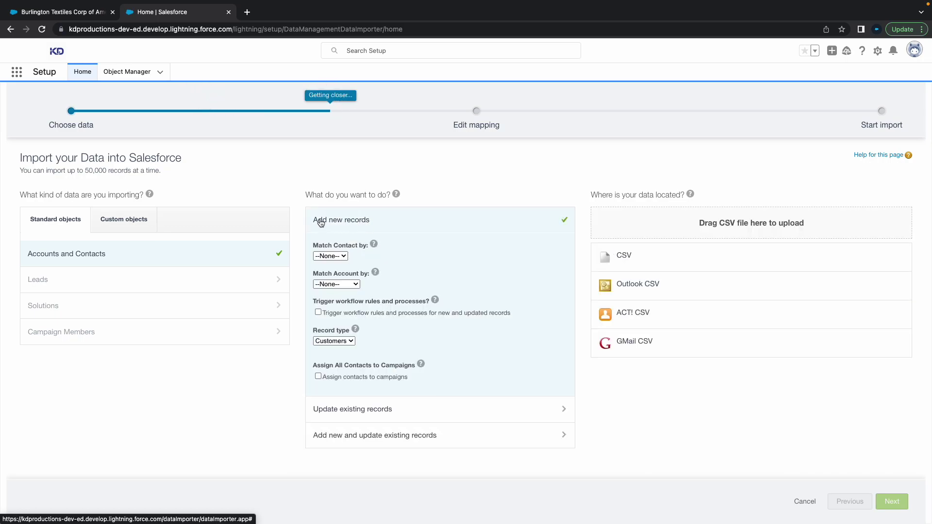
Match accounts by Name & Site, keep the Customers record type, and upload AccountImport1.csv
{"action": "left_click", "coordinate": [339, 285]}
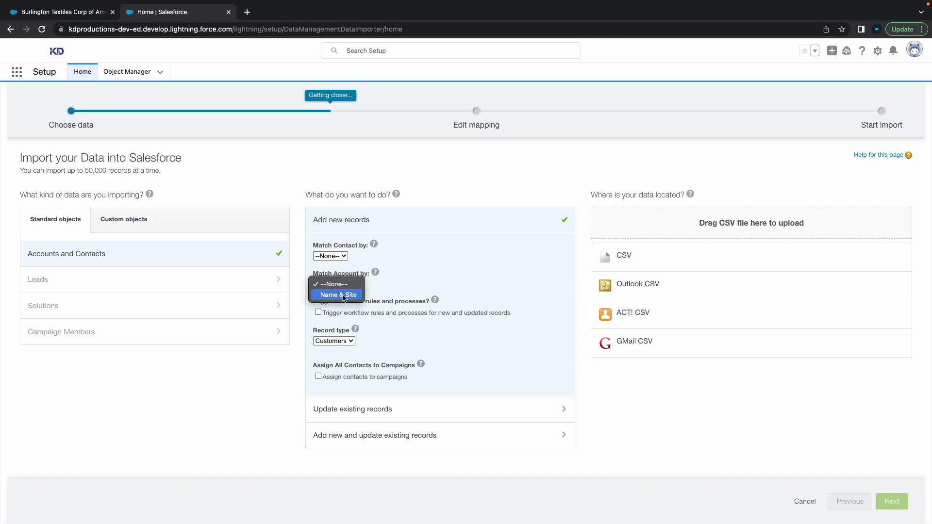
{"action": "left_click", "coordinate": [344, 296]}
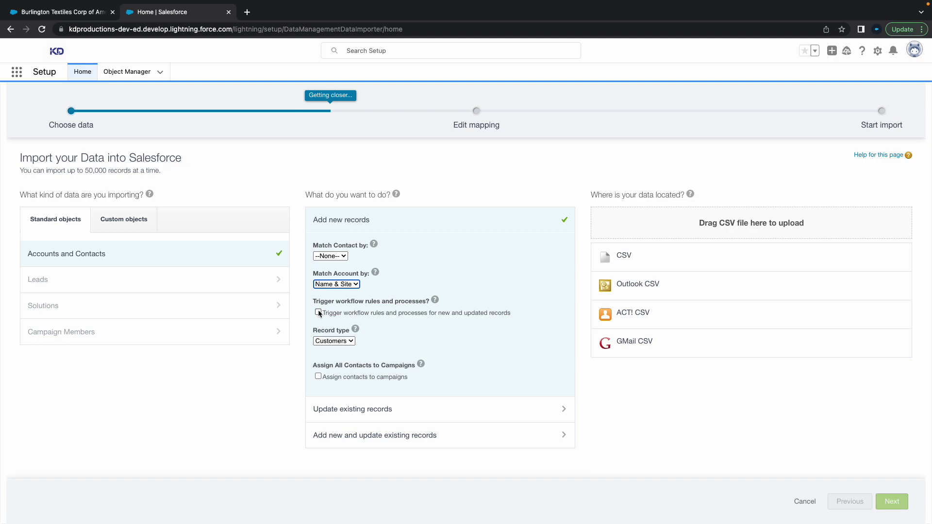
{"action": "mouse_move", "coordinate": [438, 306]}
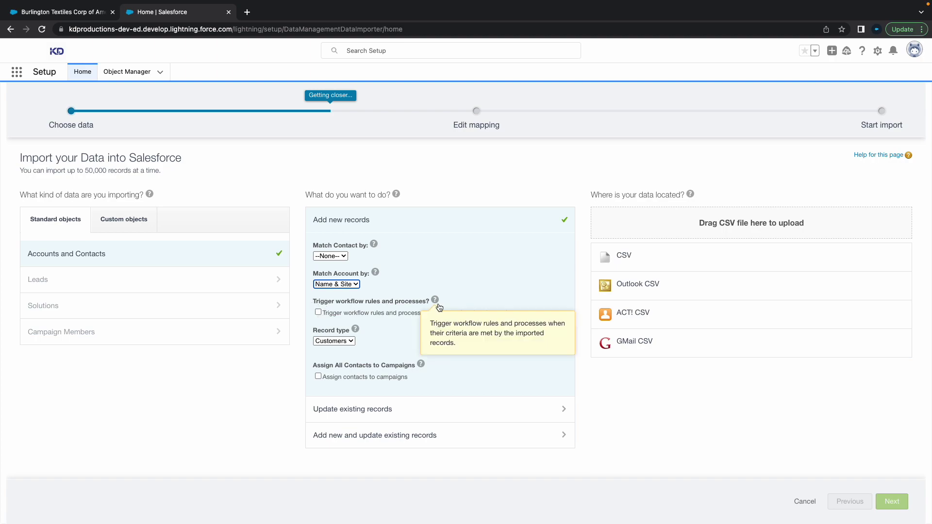
{"action": "left_click_drag", "start_coordinate": [325, 313], "coordinate": [506, 315]}
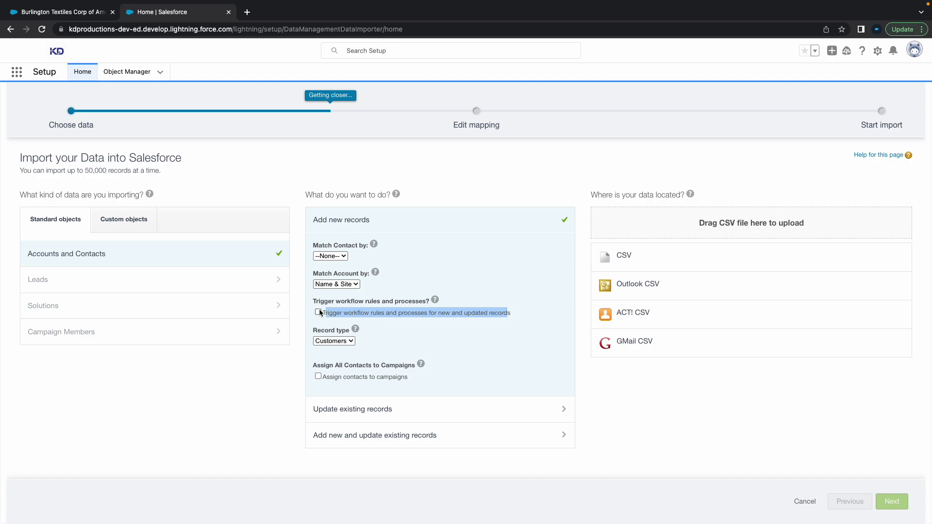
{"action": "left_click", "coordinate": [331, 319]}
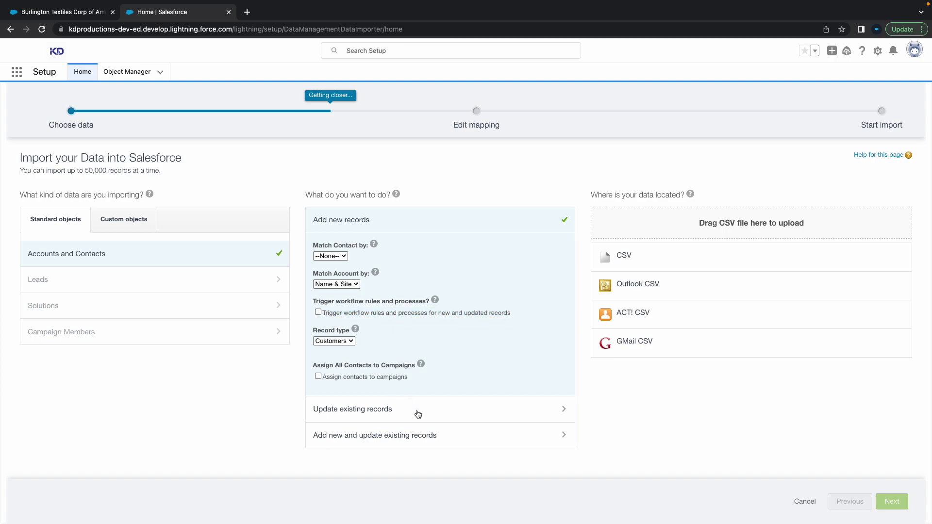
{"action": "left_click", "coordinate": [335, 341]}
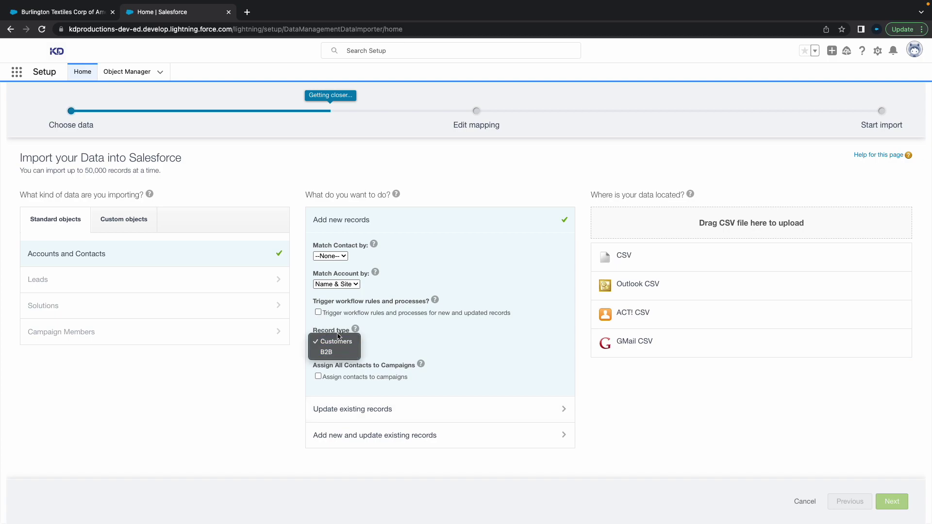
{"action": "left_click", "coordinate": [335, 342]}
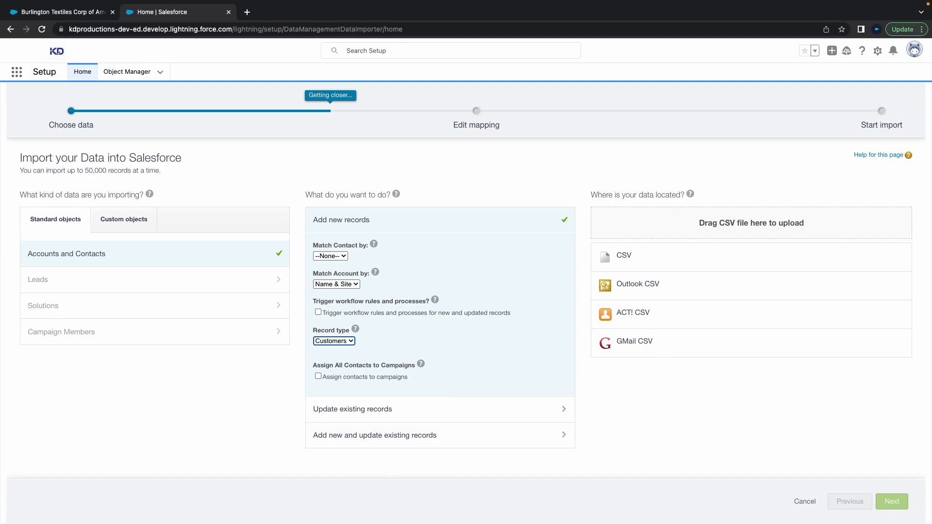
{"action": "key", "text": "super+Tab"}
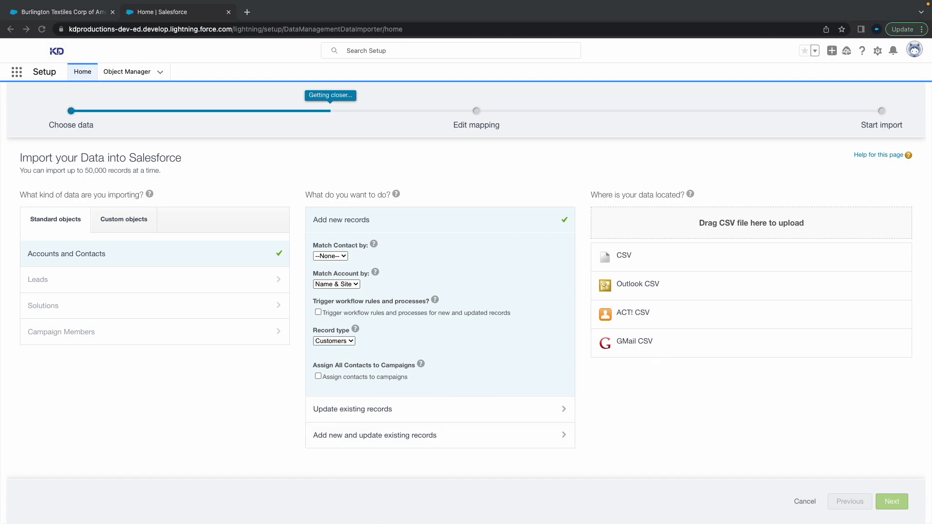
{"action": "left_click_drag", "start_coordinate": [488, 474], "coordinate": [718, 232]}
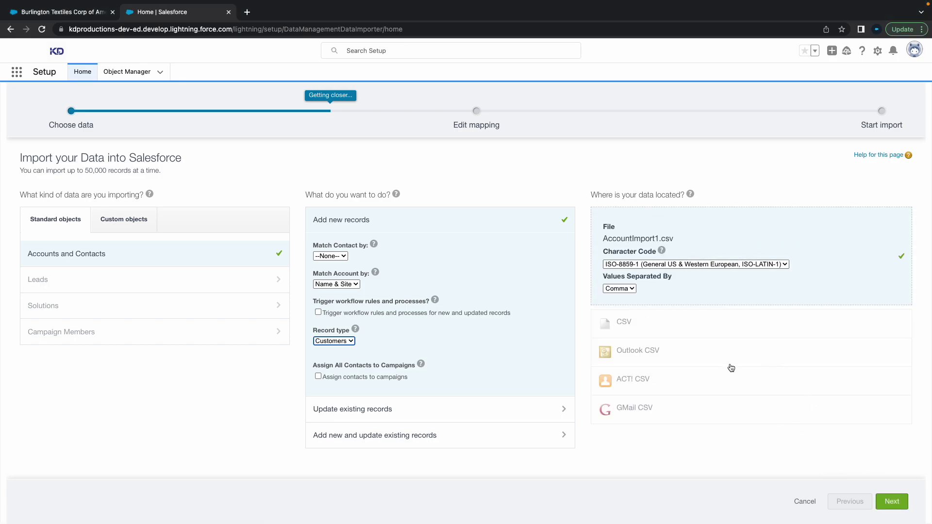
Try mapping AccountImport1.csv's combined Name;Phone column to Account Name, then go back
{"action": "left_click", "coordinate": [891, 500]}
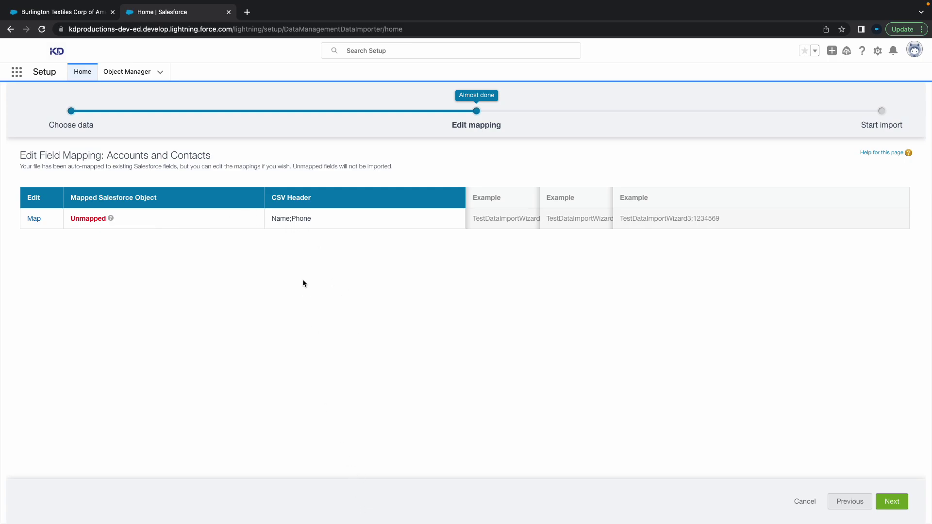
{"action": "left_click", "coordinate": [34, 219]}
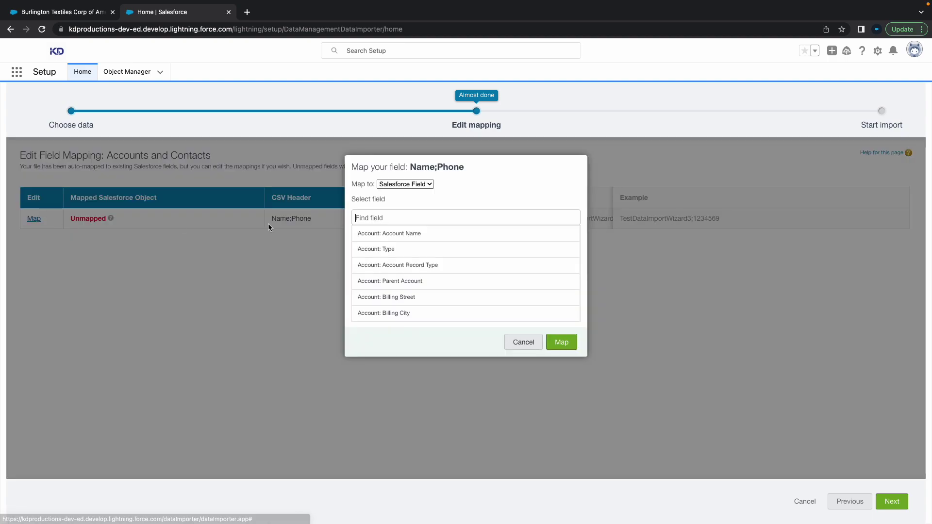
{"action": "left_click", "coordinate": [402, 234]}
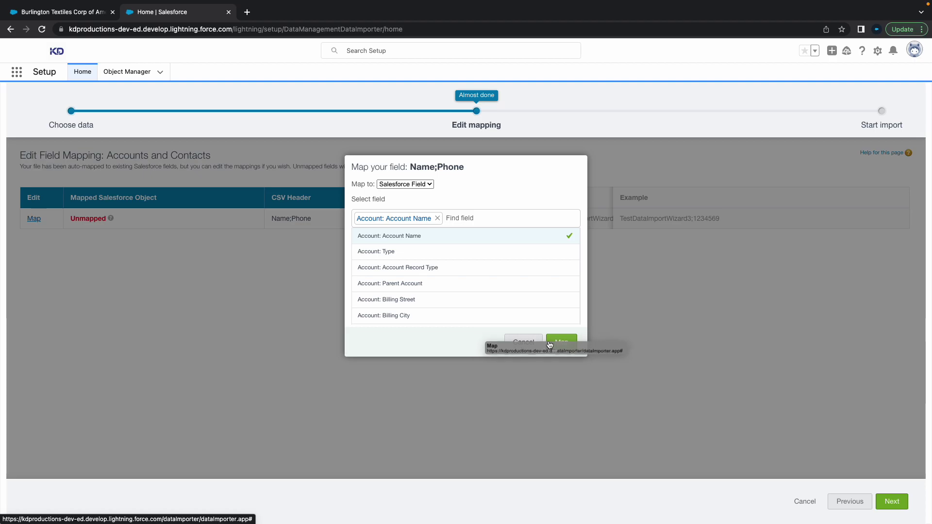
{"action": "left_click", "coordinate": [526, 345]}
{"action": "left_click", "coordinate": [849, 501]}
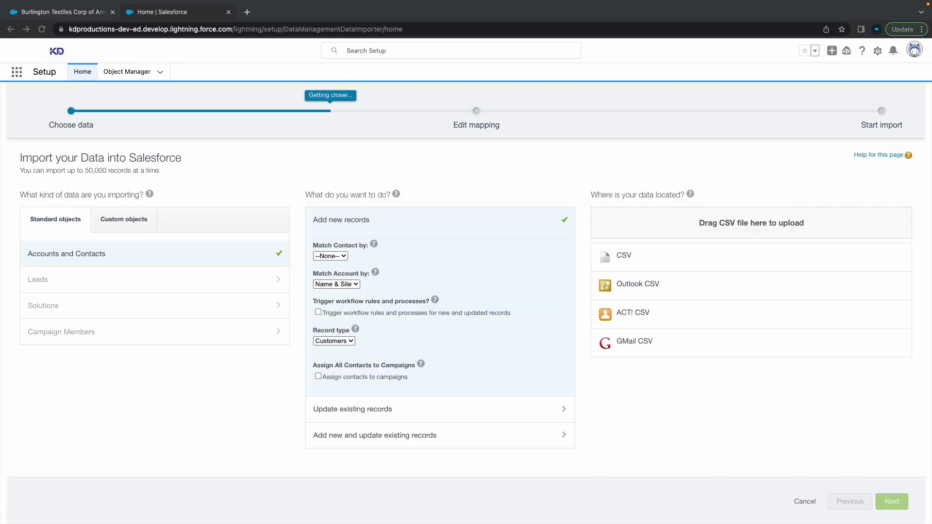
Upload AccountImport2.csv, map Name only to Account Name, and continue to review
{"action": "left_click_drag", "start_coordinate": [742, 235], "coordinate": [742, 234]}
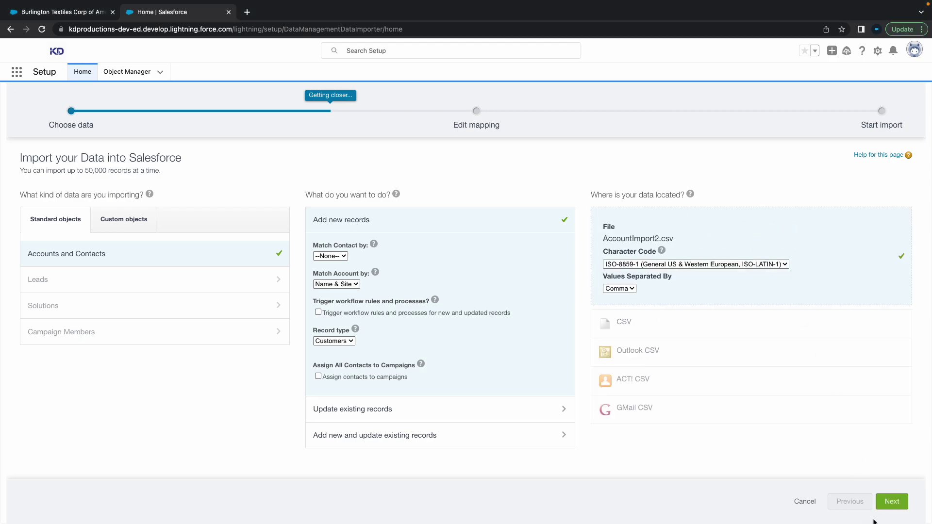
{"action": "left_click", "coordinate": [889, 501]}
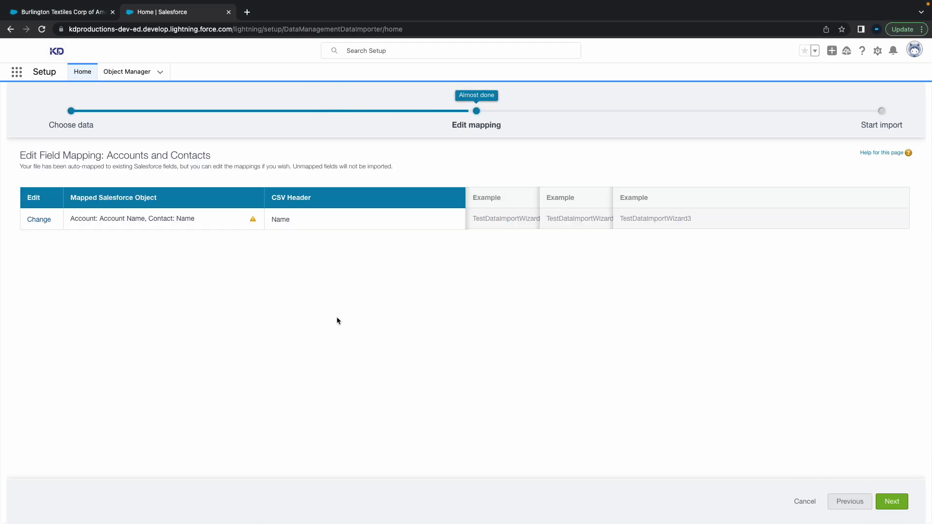
{"action": "left_click", "coordinate": [43, 219]}
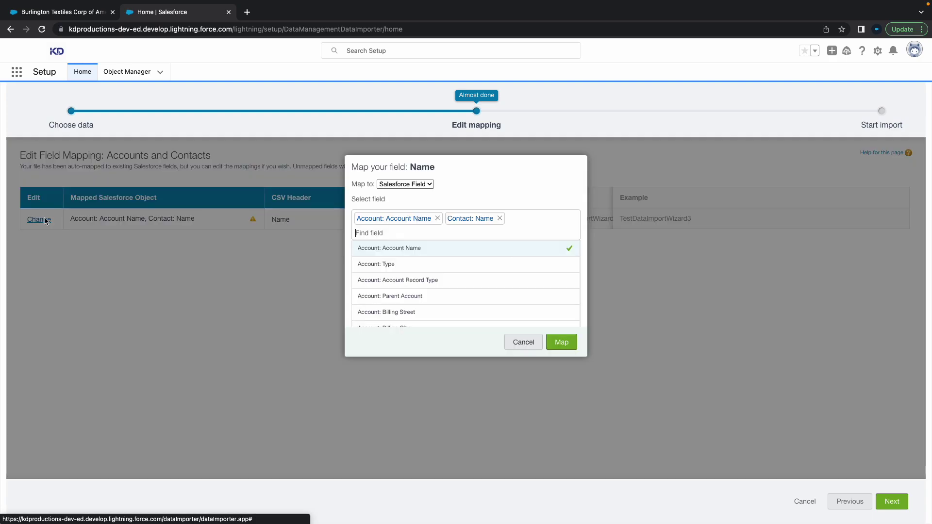
{"action": "left_click", "coordinate": [500, 218]}
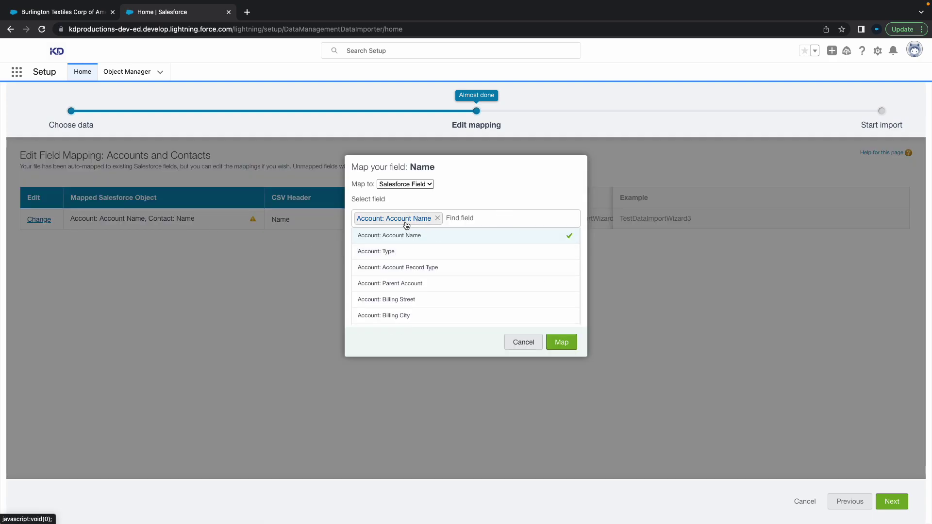
{"action": "left_click", "coordinate": [563, 339]}
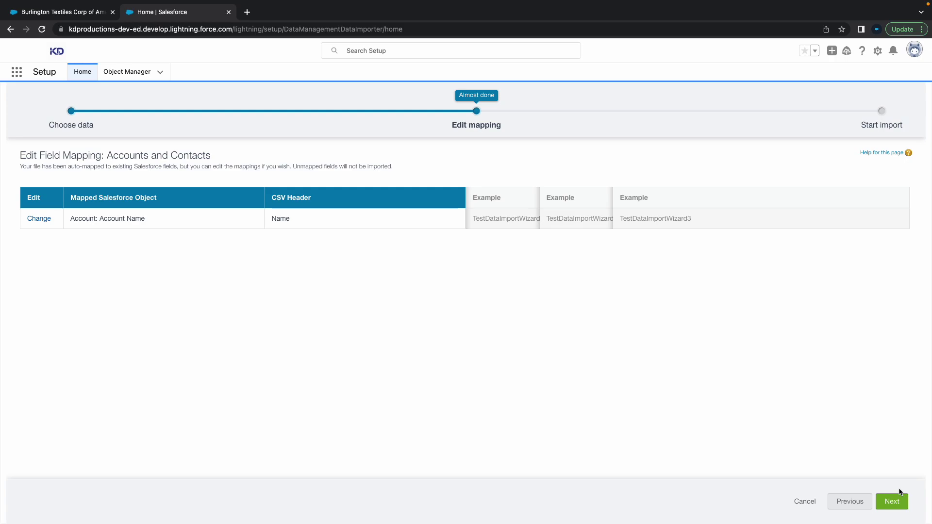
{"action": "left_click", "coordinate": [891, 505]}
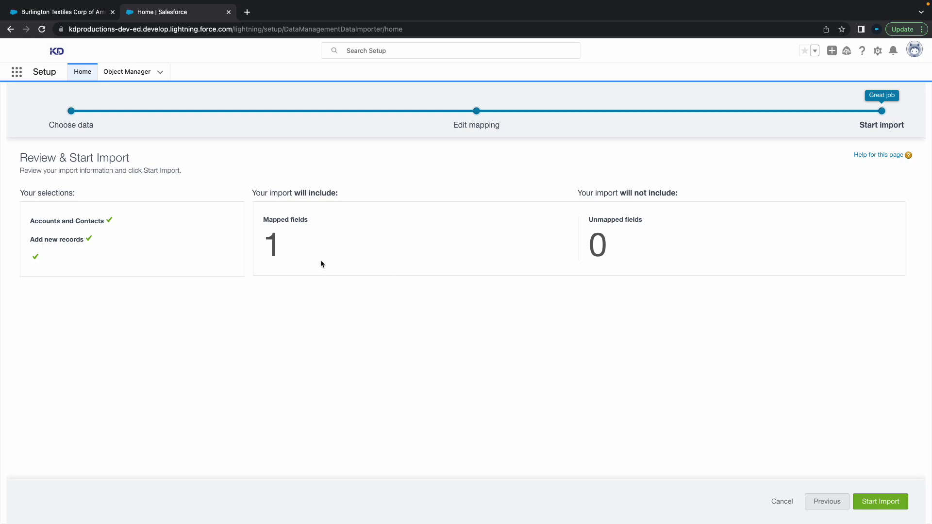
Start the import and view its bulk data load job with 30 records processed
{"action": "left_click", "coordinate": [882, 502]}
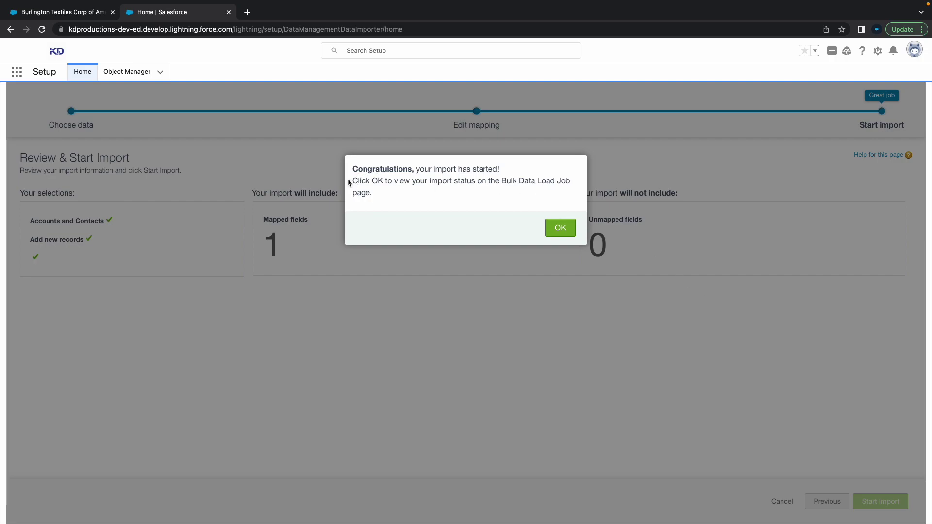
{"action": "left_click_drag", "start_coordinate": [349, 182], "coordinate": [447, 178]}
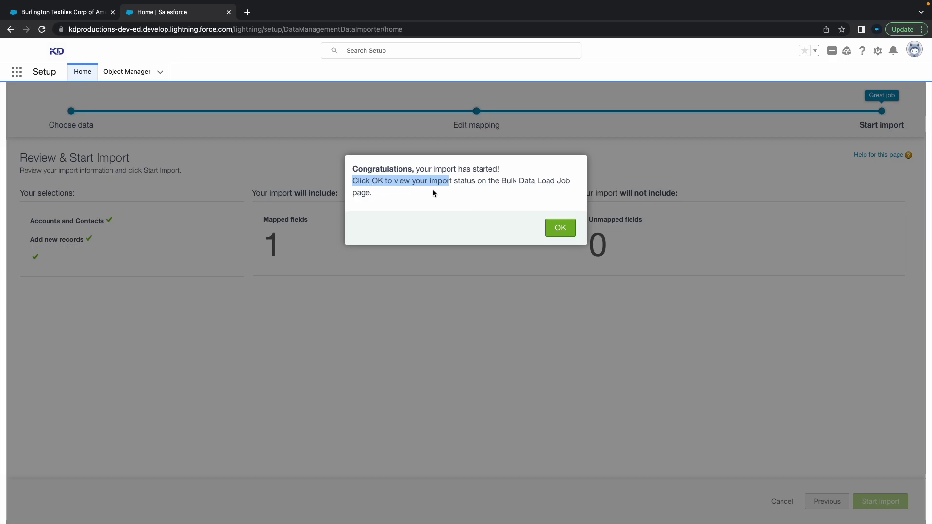
{"action": "left_click", "coordinate": [558, 227]}
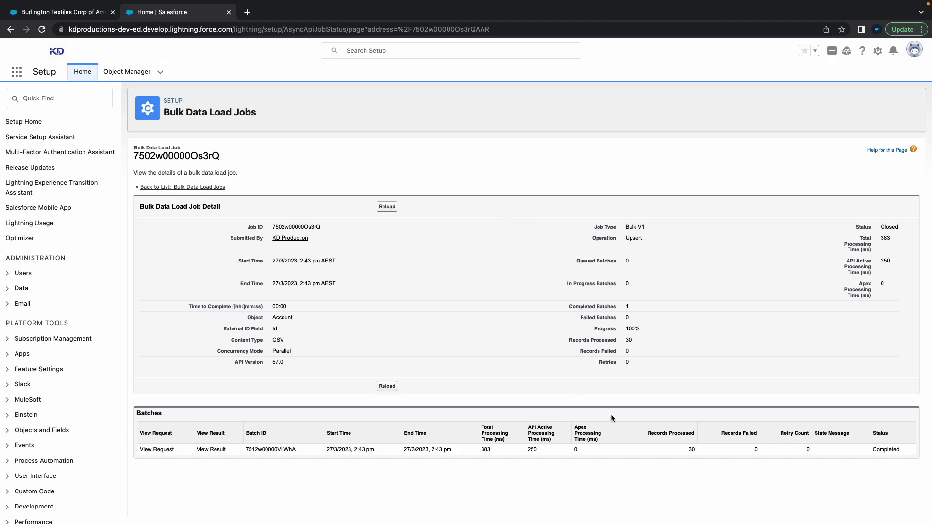
Check the Records Processed column on the closed import job
{"action": "left_click_drag", "start_coordinate": [646, 433], "coordinate": [698, 434]}
Return to the account tab and browse All Accounts' 43 items, including TestDataImportWizard accounts
{"action": "left_click", "coordinate": [67, 13]}
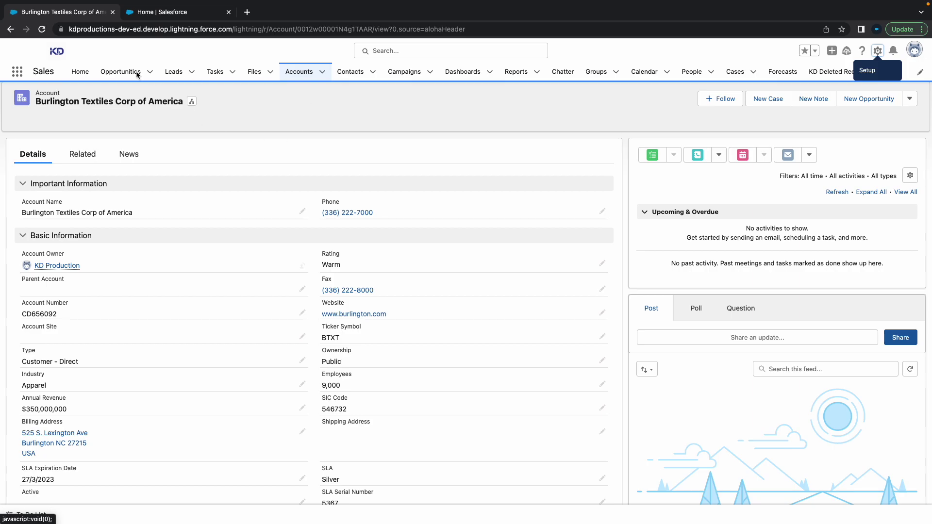
{"action": "left_click", "coordinate": [298, 73]}
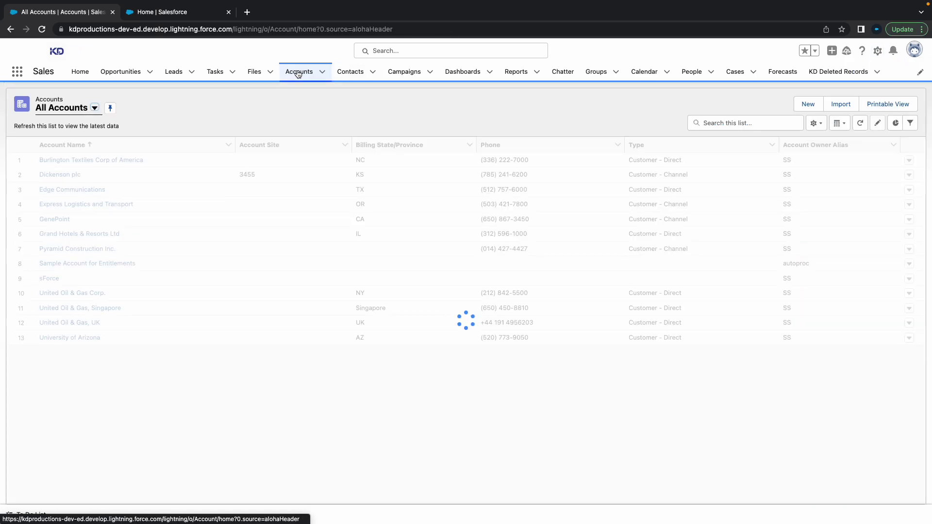
{"action": "scroll", "coordinate": [243, 225], "scroll_direction": "down", "scroll_amount": 5}
{"action": "scroll", "coordinate": [245, 225], "scroll_direction": "down", "scroll_amount": 3}
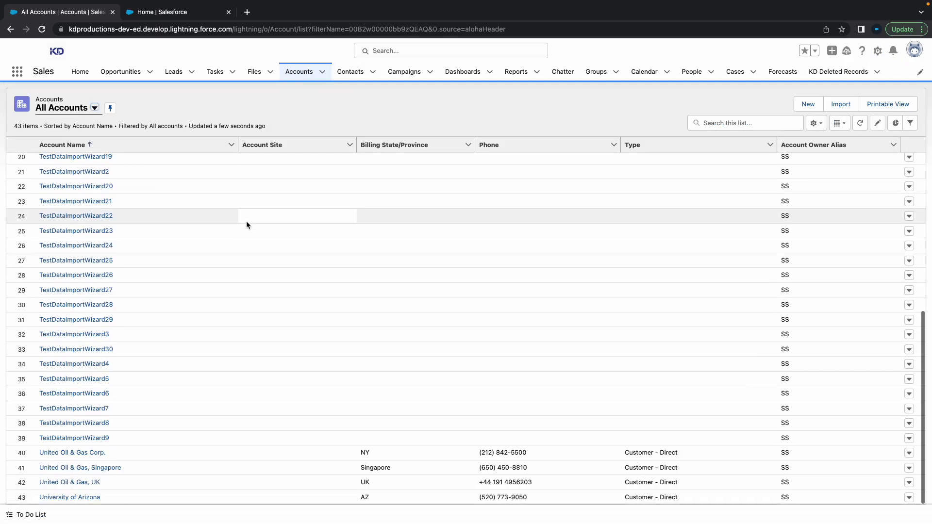
{"action": "scroll", "coordinate": [172, 225], "scroll_direction": "up", "scroll_amount": 5}
{"action": "scroll", "coordinate": [175, 237], "scroll_direction": "up", "scroll_amount": 2}
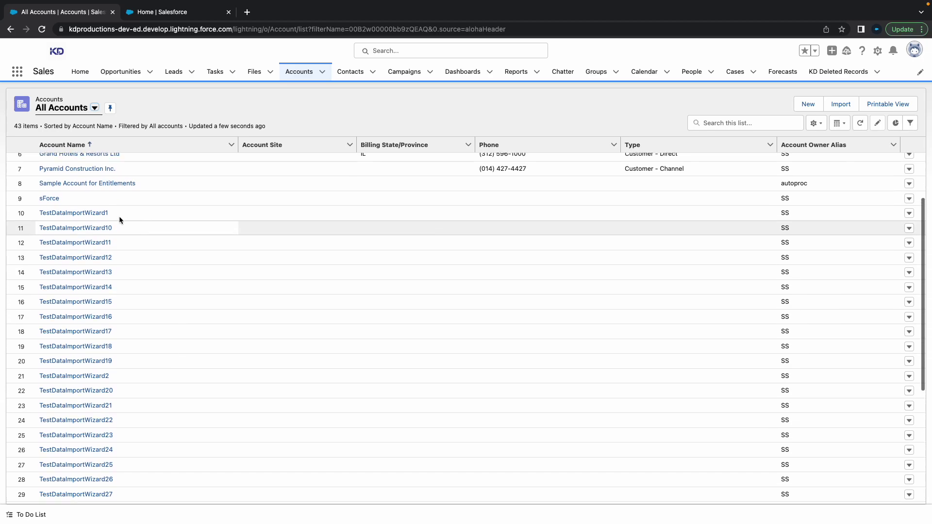